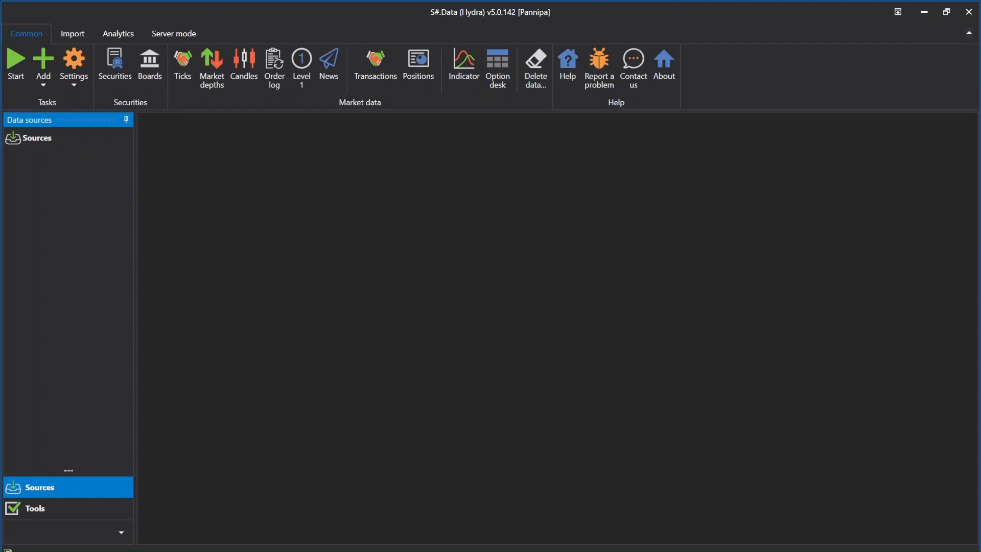
Step: Open the list of all securities and start a new index with the ID AAAM@NMS
click(125, 70)
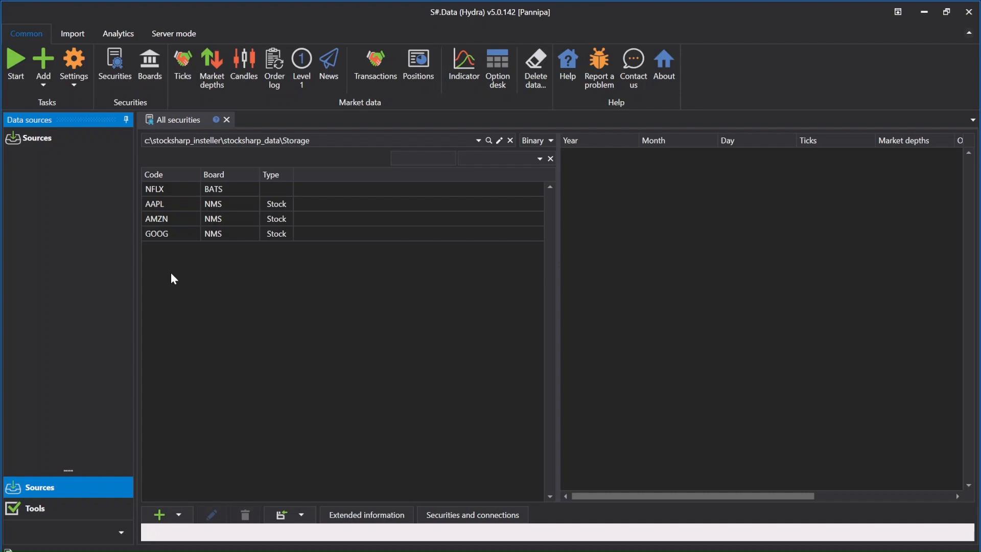
click(178, 515)
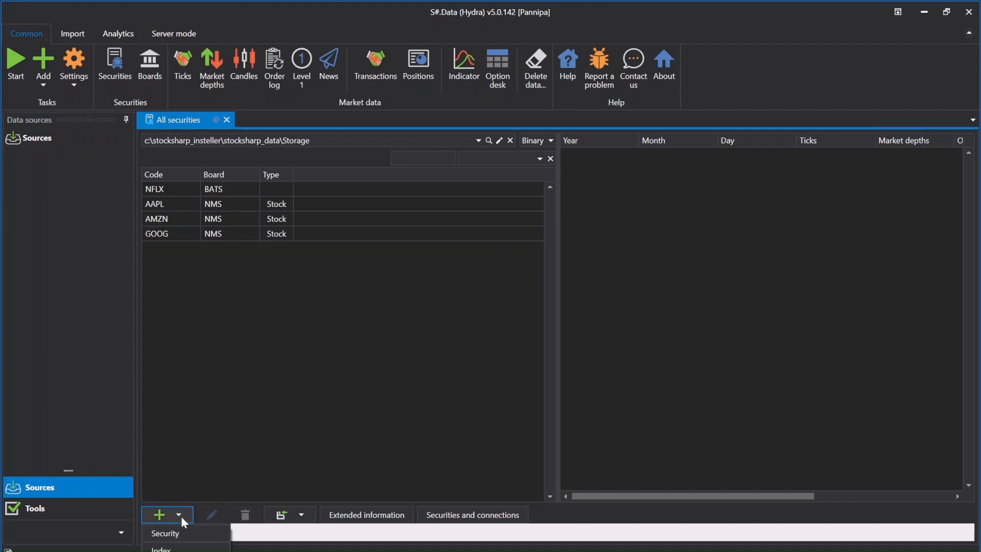
click(172, 548)
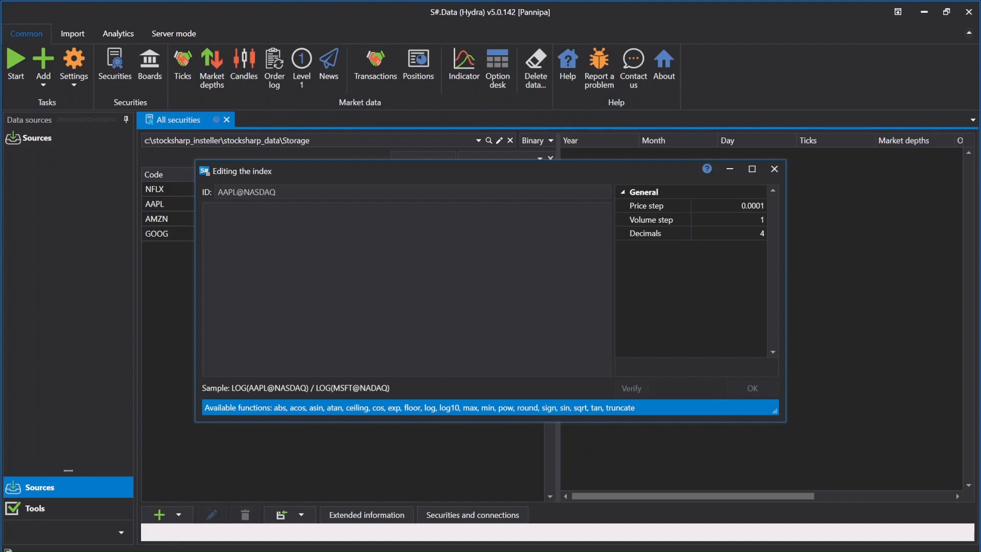
click(271, 192)
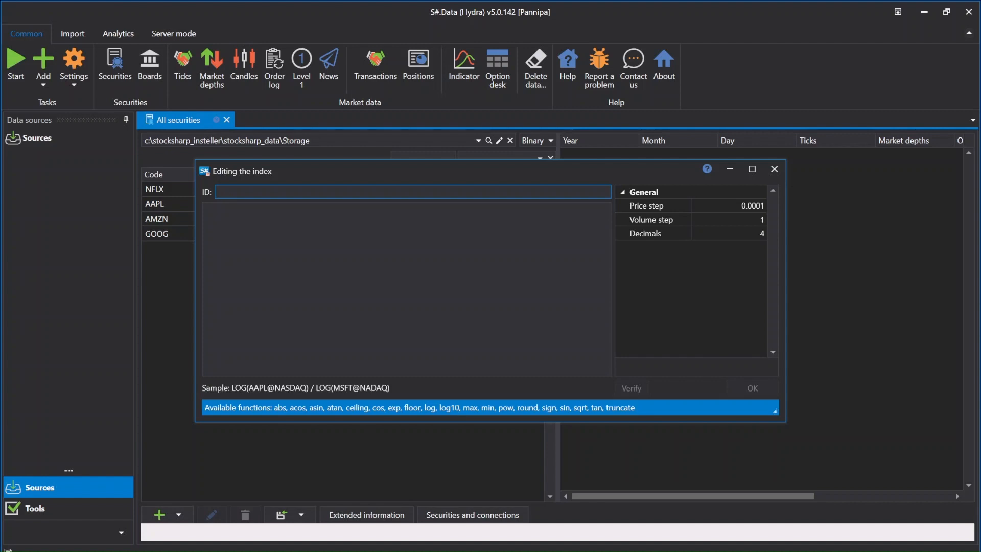
text(AAAM@NMS)
key(Tab)
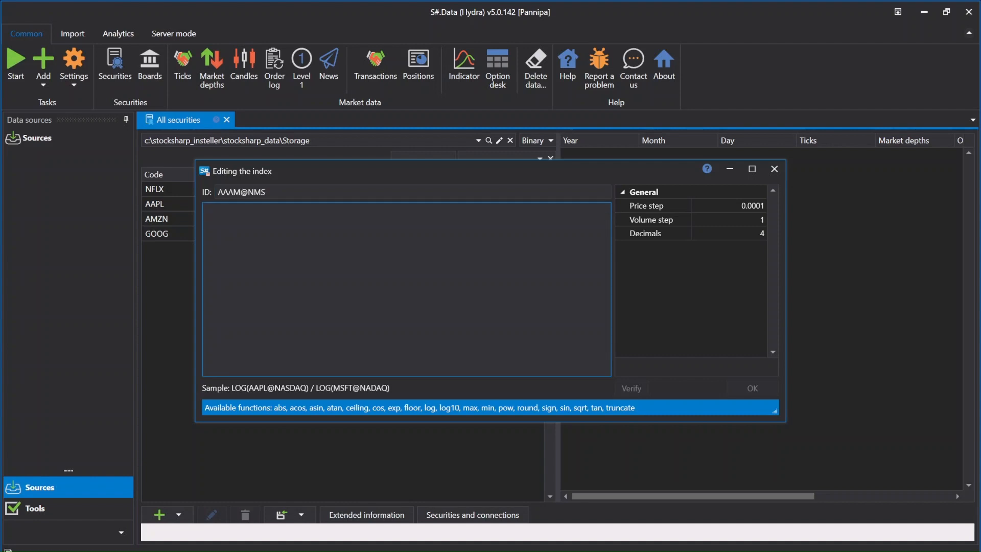
Step: Enter AAPL@NMS/AMZN@NMS as the formula of the AAAM@NMS index
text(AA)
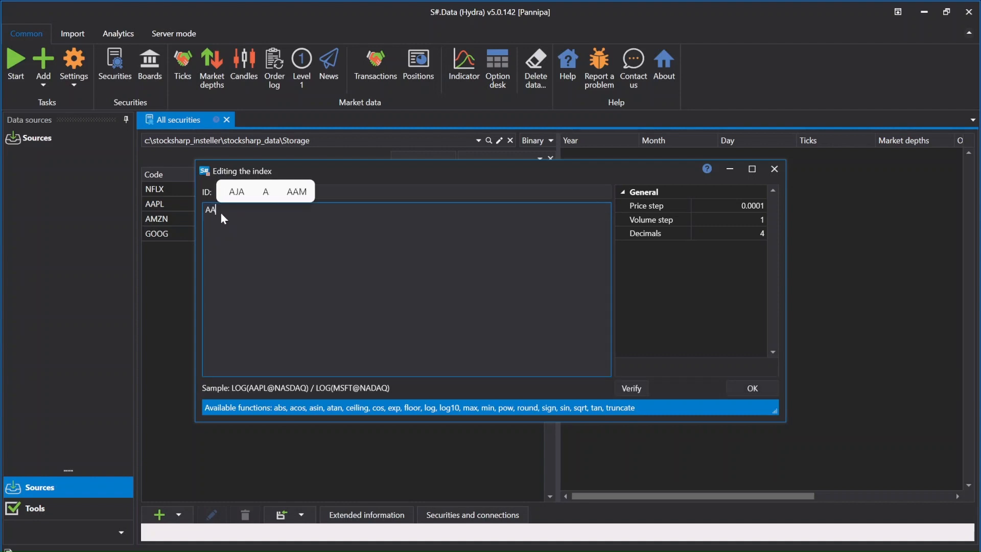
text(PL@NMS/AAA)
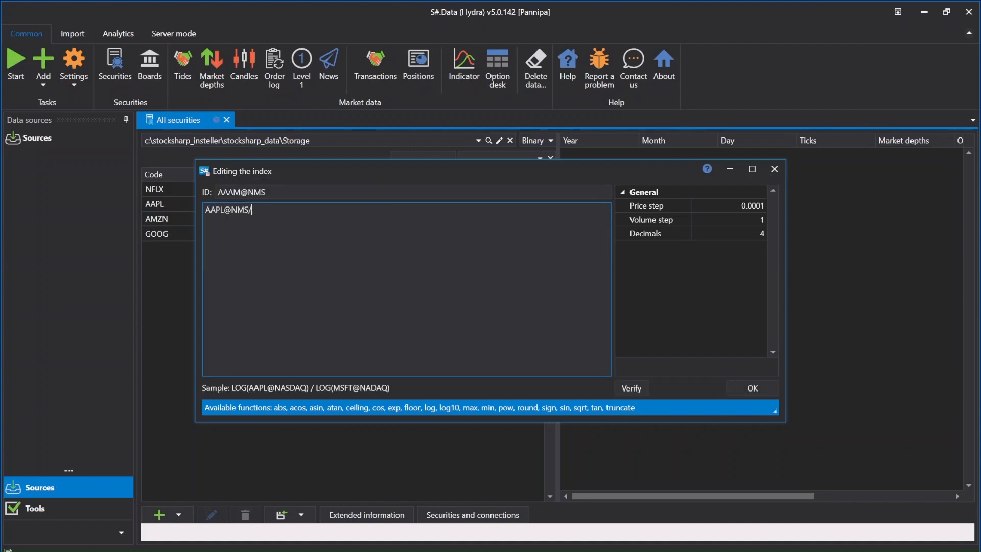
key(BackSpace)
key(BackSpace)
key(BackSpace)
text(AM)
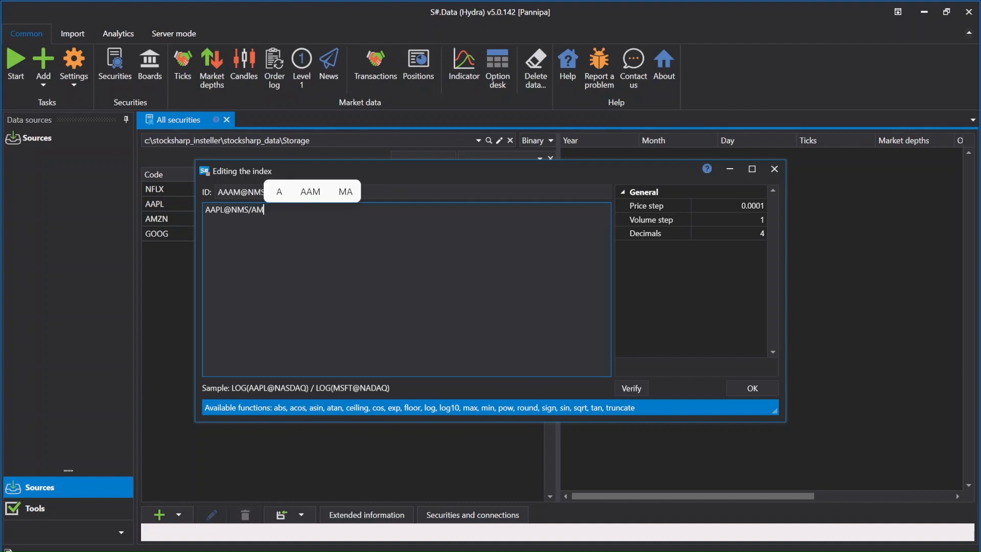
text(ZN@NMS)
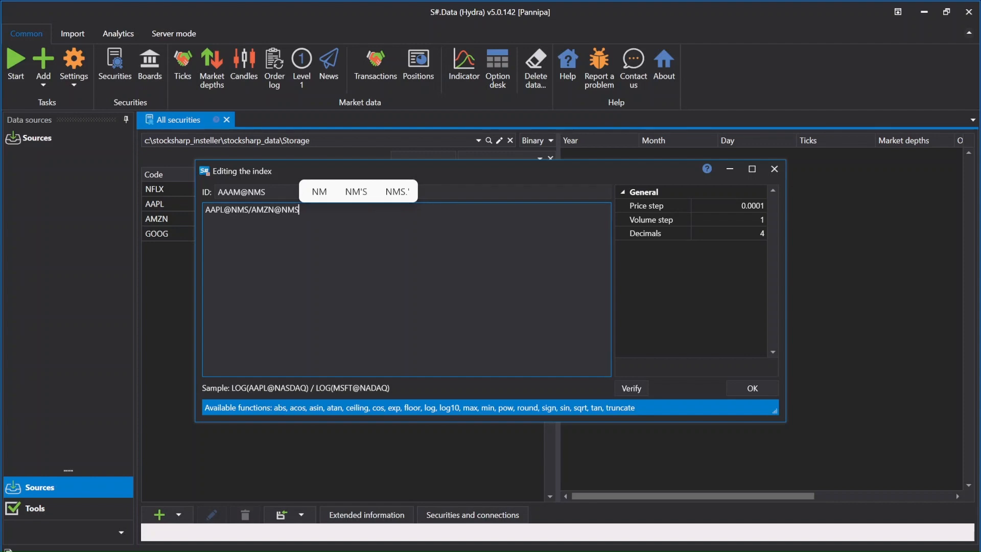
Step: Verify the AAAM@NMS index formula and save the index
click(630, 390)
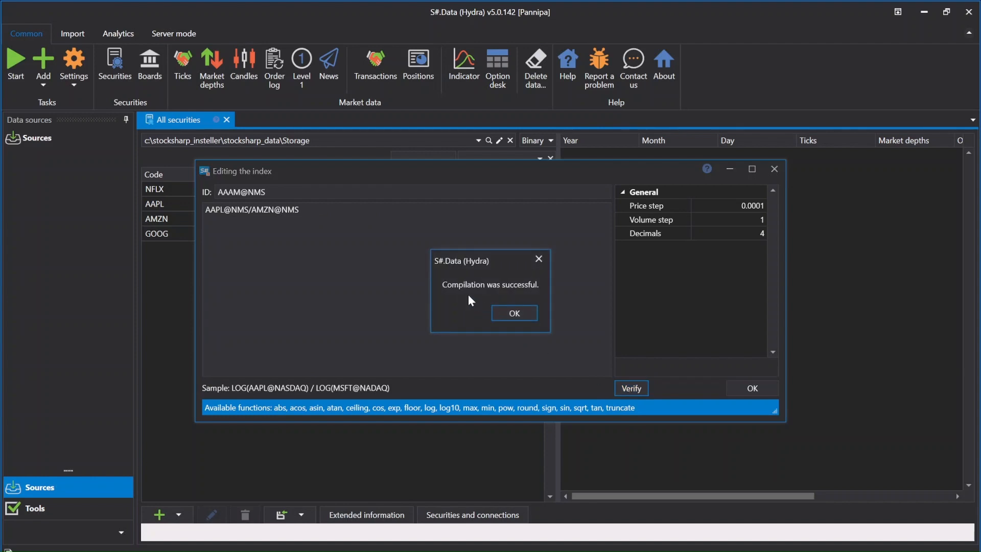
click(509, 313)
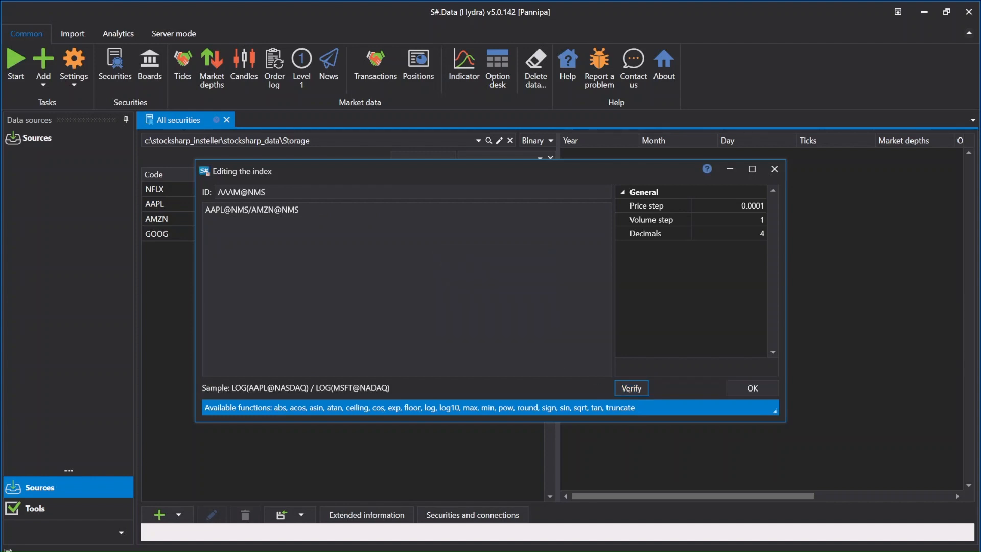
click(752, 389)
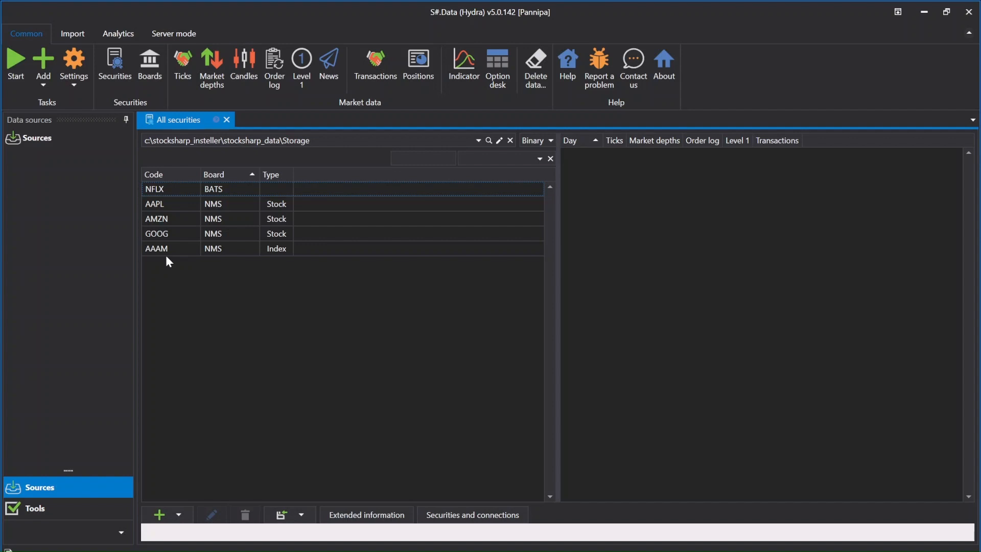
Step: Open a candles view and set its time frame to 1:0:0:0 and its start date to 3/3/2010
click(250, 81)
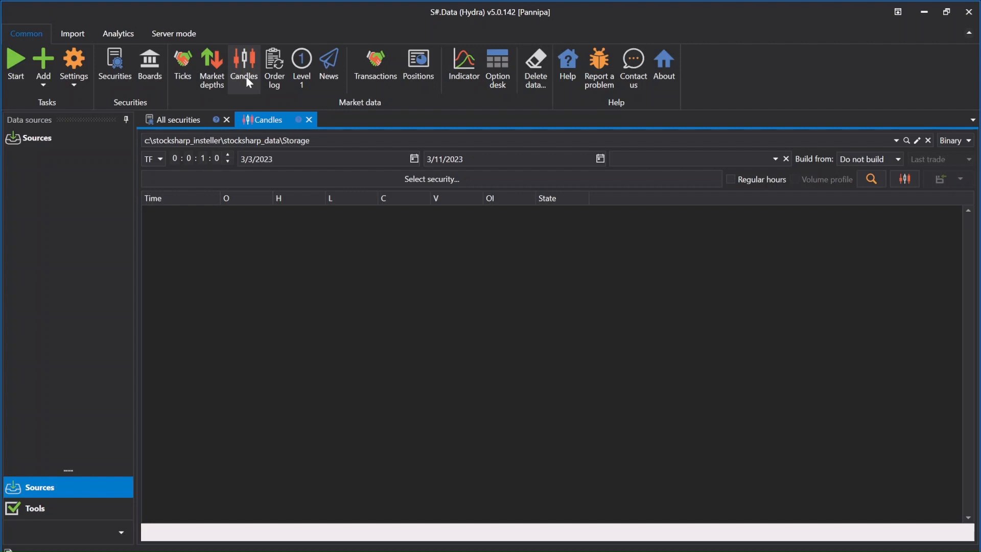
click(203, 158)
key(BackSpace)
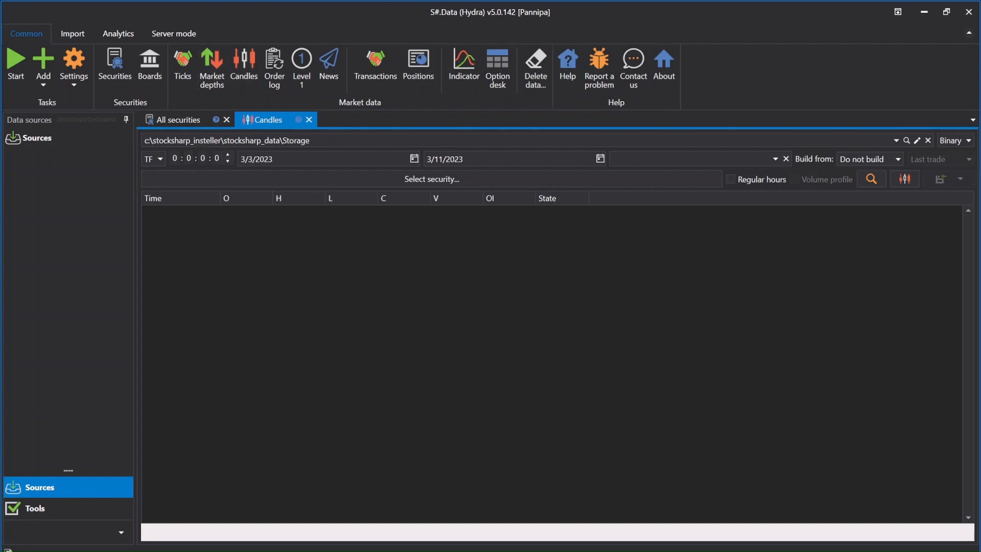
text(1)
click(293, 157)
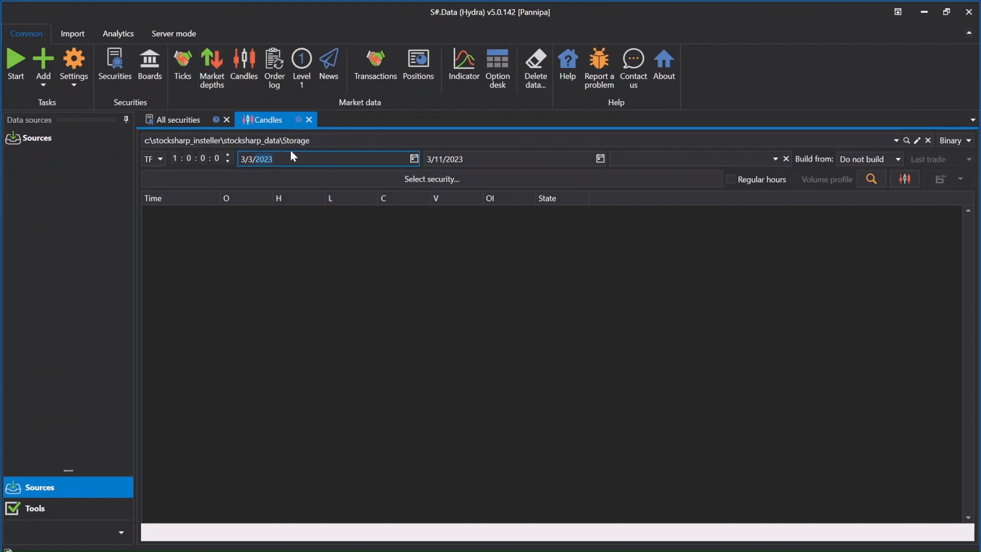
text(2010)
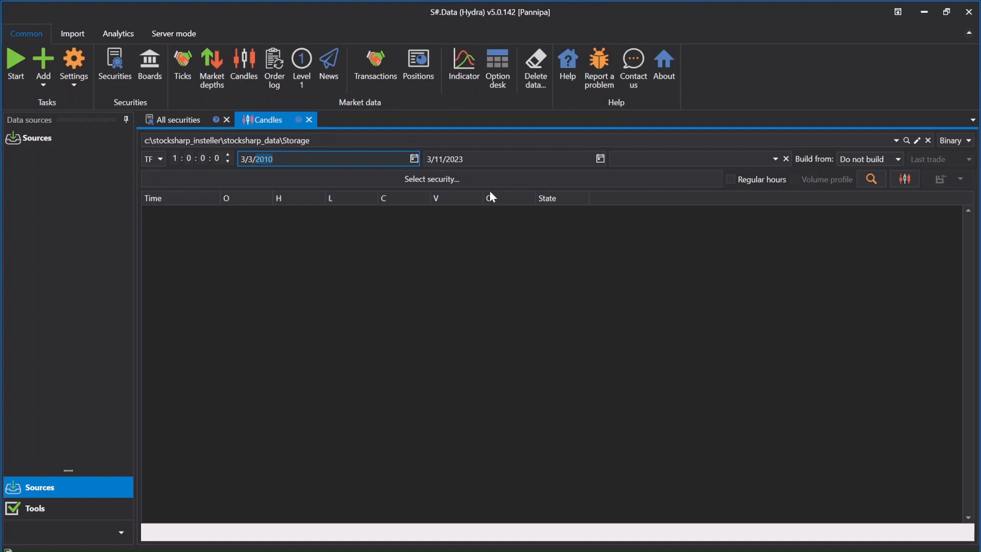
Step: Choose the AAAM index on NMS as the candles' security and set them to build from Composite element
click(667, 182)
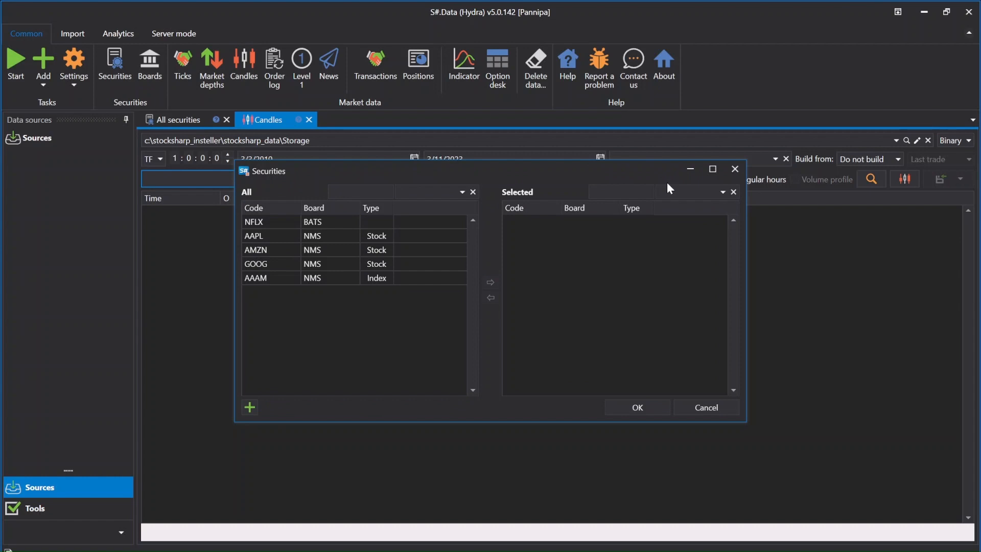
double_click(337, 276)
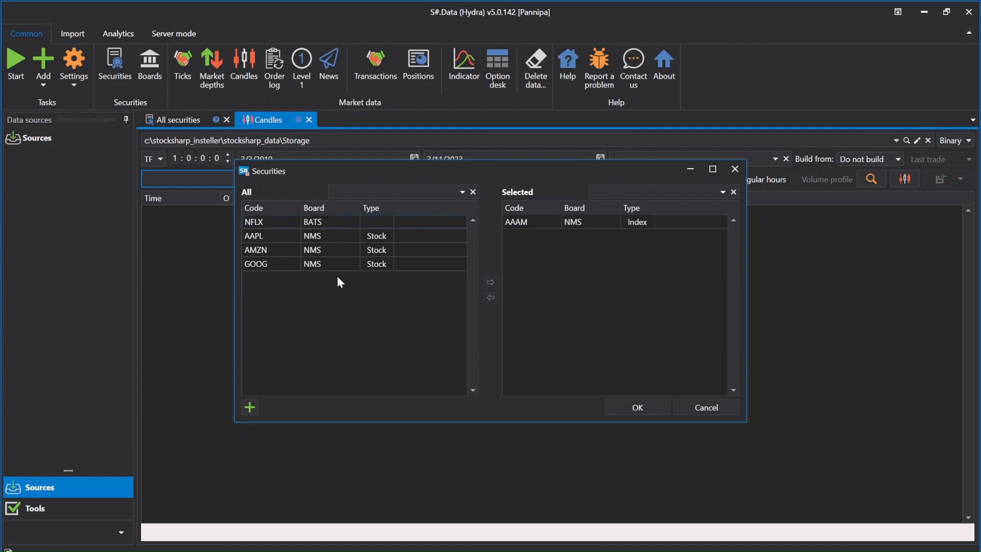
click(636, 407)
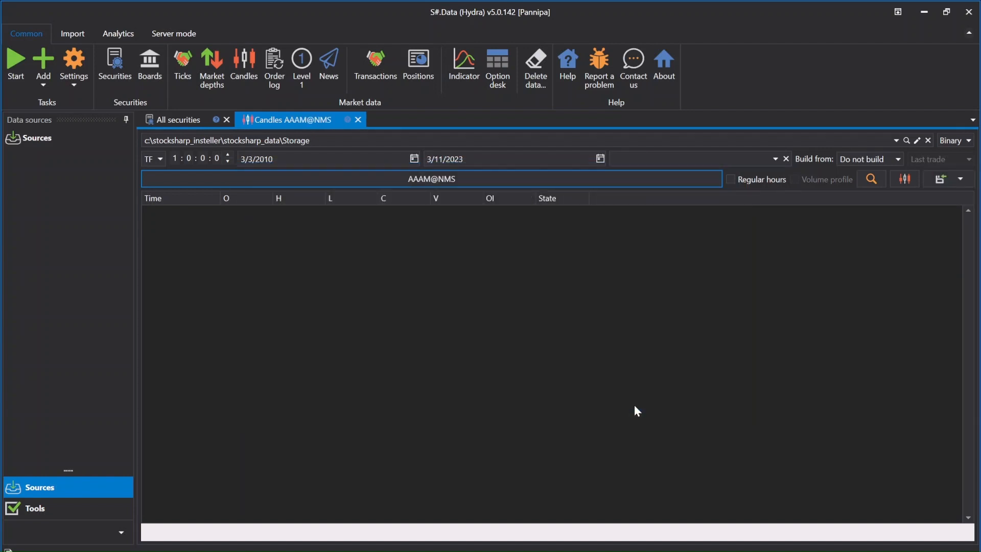
click(898, 160)
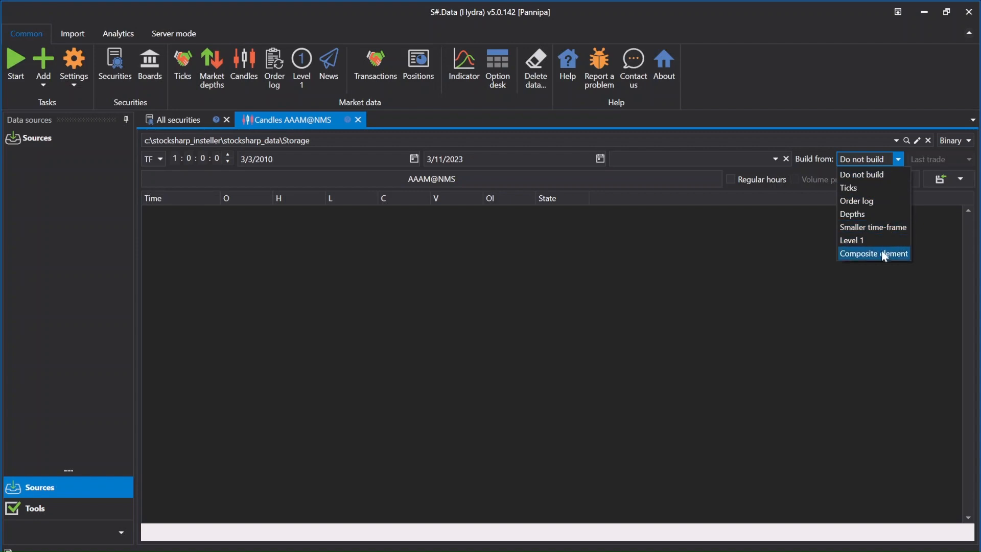
click(881, 254)
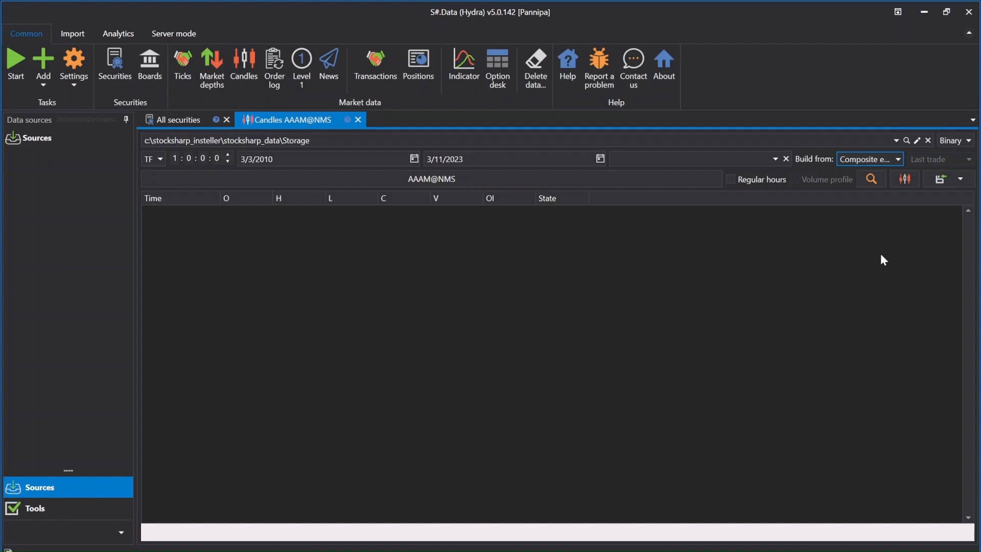
Step: Load the AAAM@NMS candles and display them as a chart
click(961, 179)
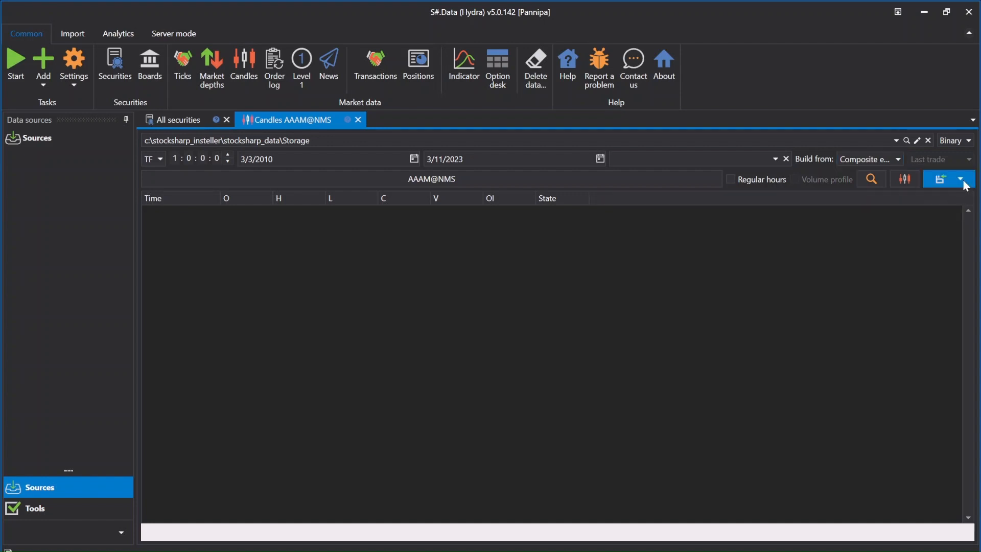
click(887, 254)
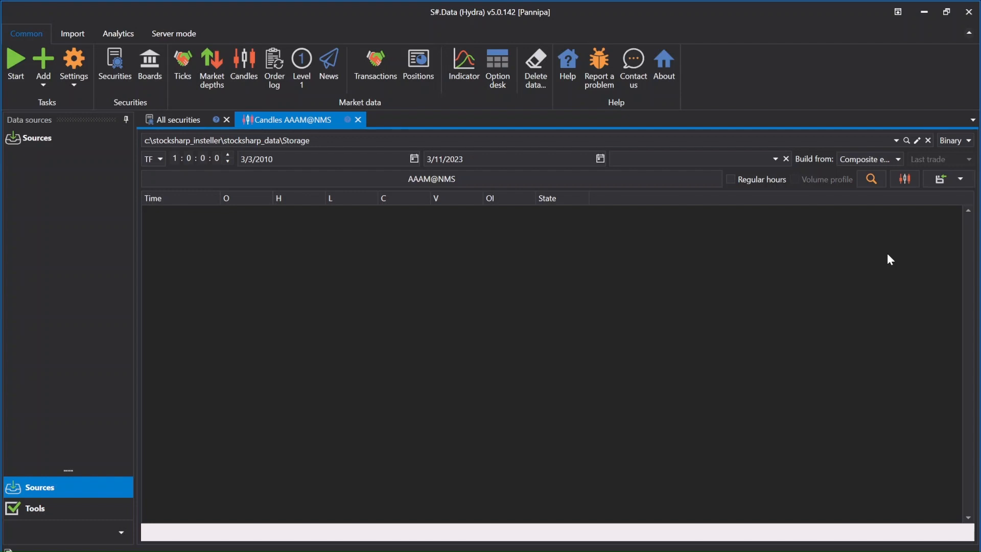
click(872, 179)
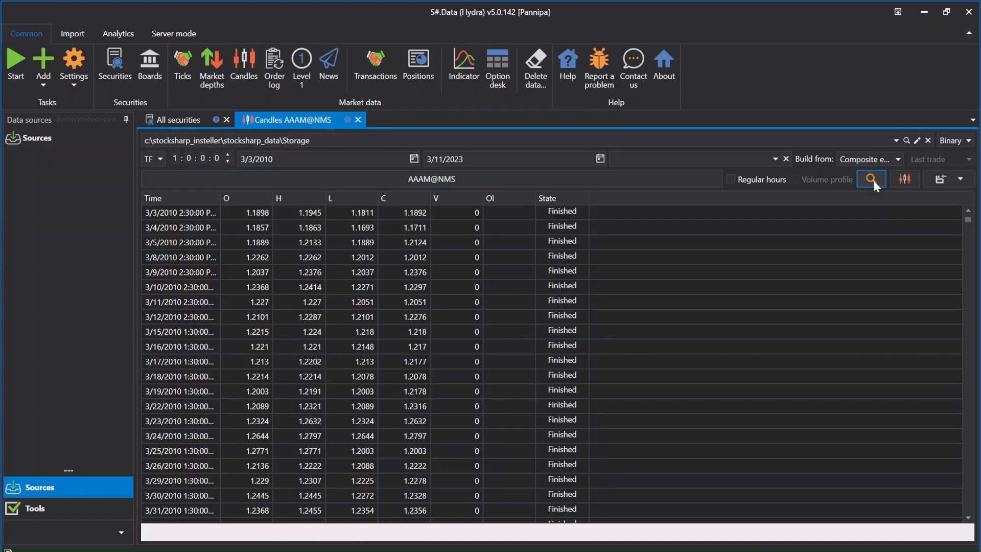
click(905, 181)
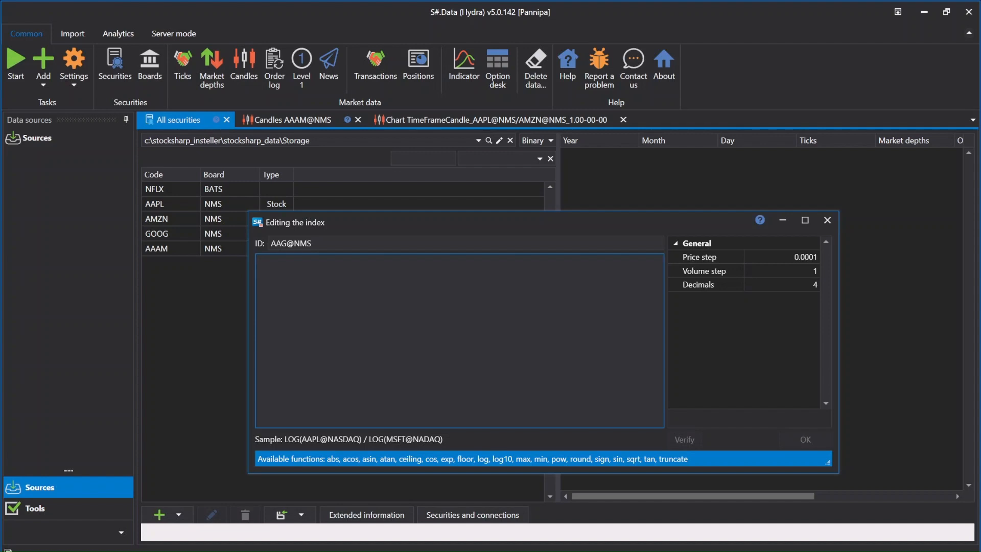
Step: Enter AAPL@NMS * AMZN@NMS * GOOG@NMS as the formula of the AAG@NMS index and verify it
text(AAPL@NMS * AMZN@NMS * GOOG@NMS)
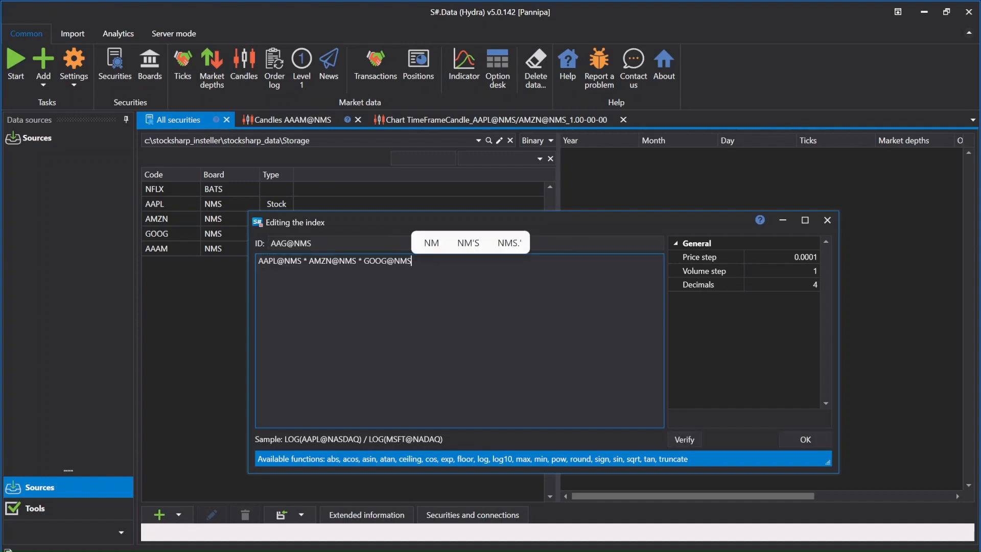
click(693, 444)
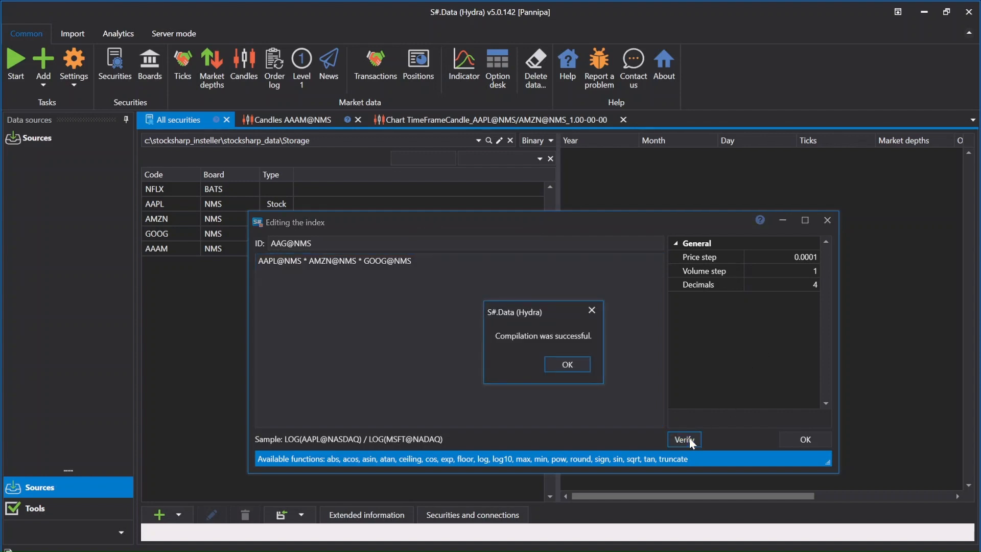
click(566, 364)
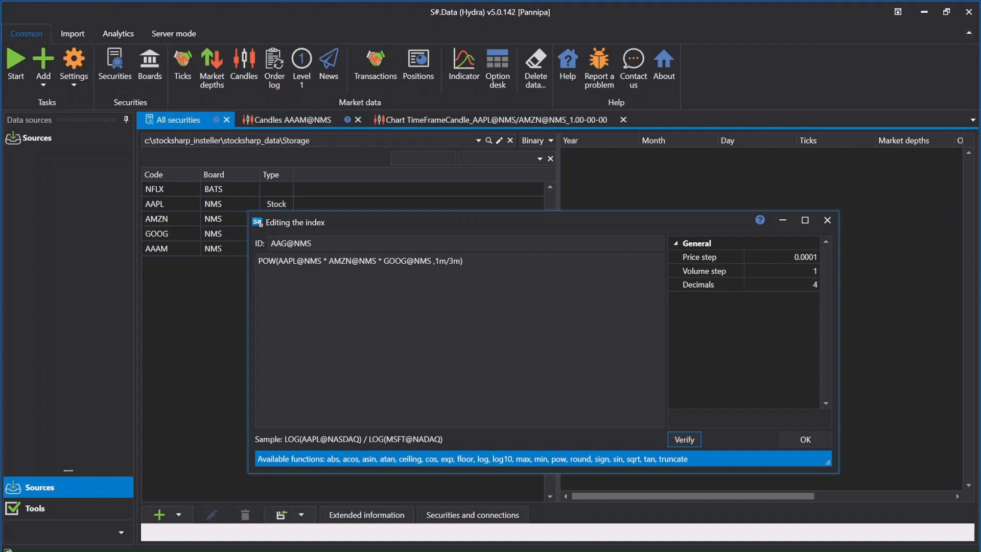
Step: Verify the formula POW(AAPL@NMS * AMZN@NMS * GOOG@NMS ,1m/3m) and save the AAG@NMS index
click(445, 261)
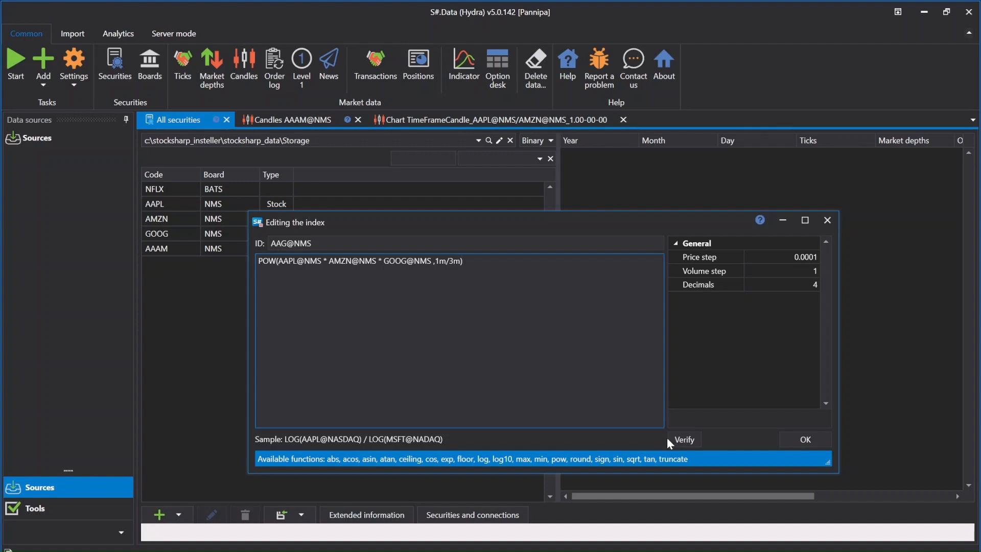
click(683, 441)
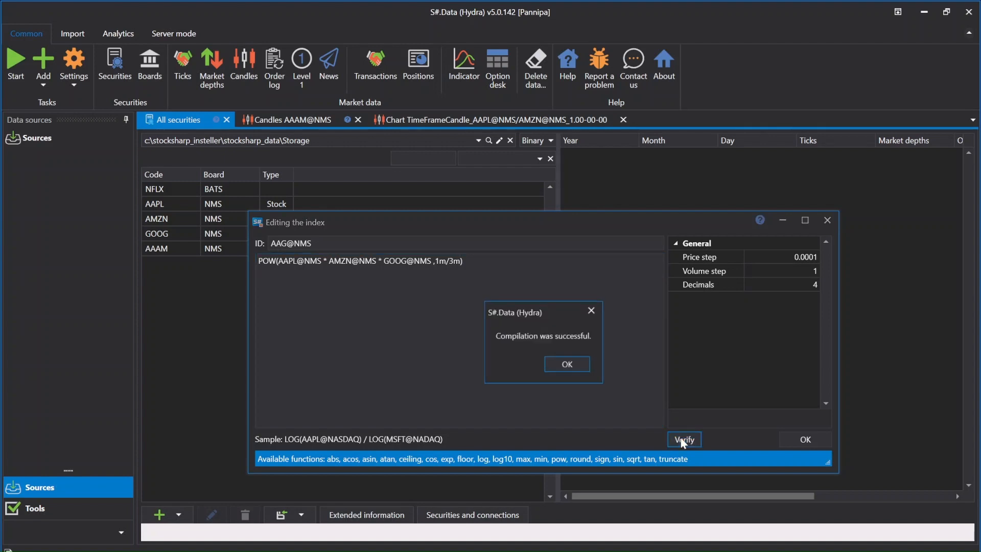
click(574, 367)
click(812, 440)
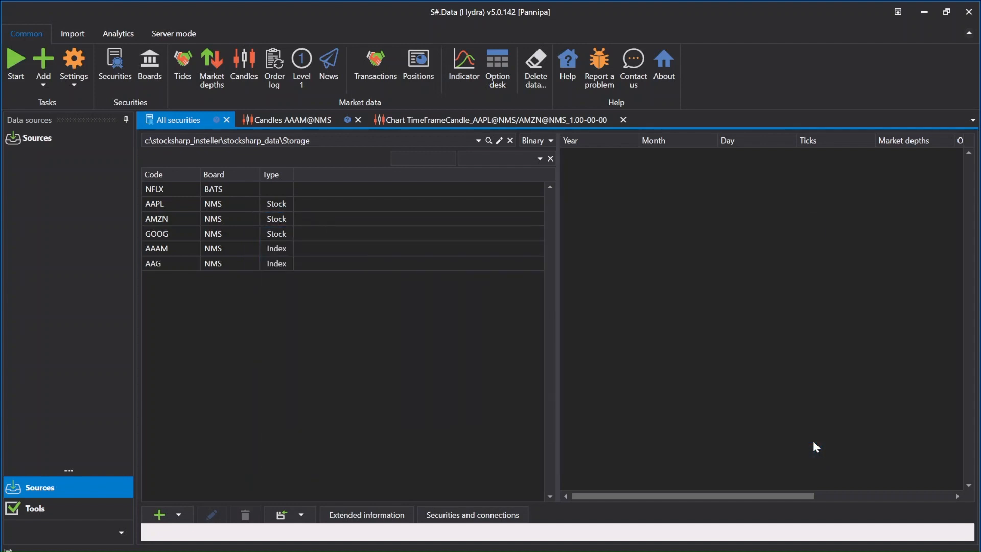
Step: Open another candles view with a time frame of 1:0:0:0 and a start date of 3/3/2010
click(249, 72)
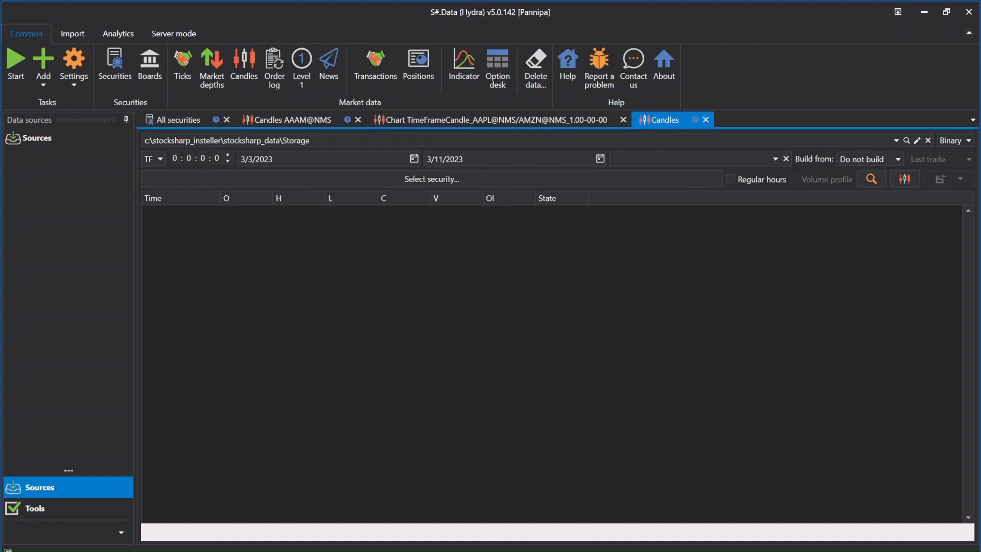
text(1)
click(264, 159)
text(2010)
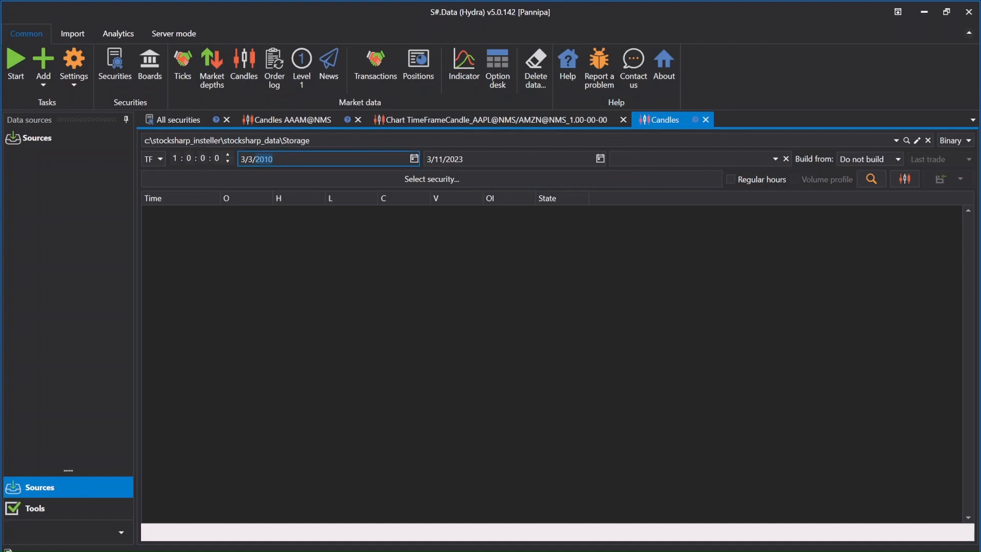
Step: Select the AAG@NMS index as the security and load its daily candles
click(699, 180)
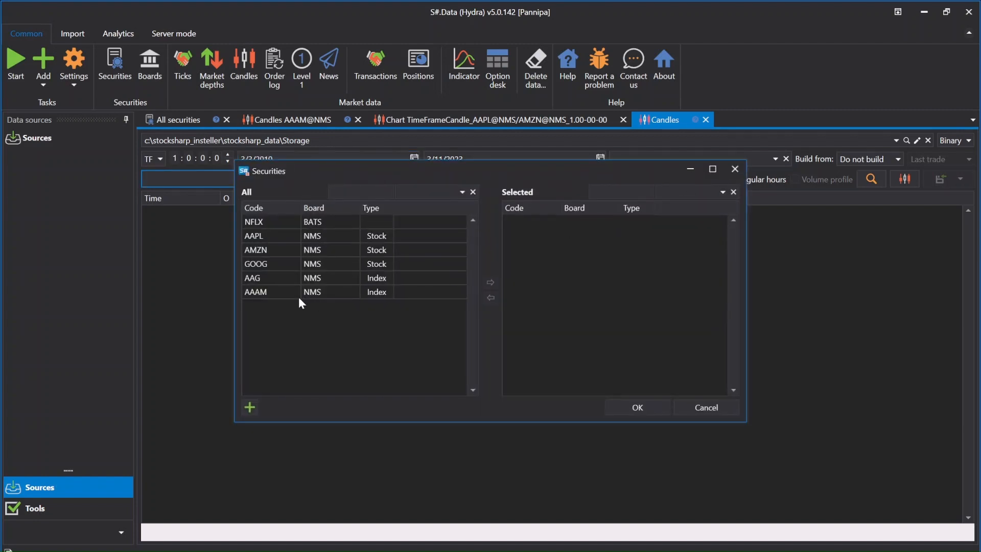
double_click(273, 279)
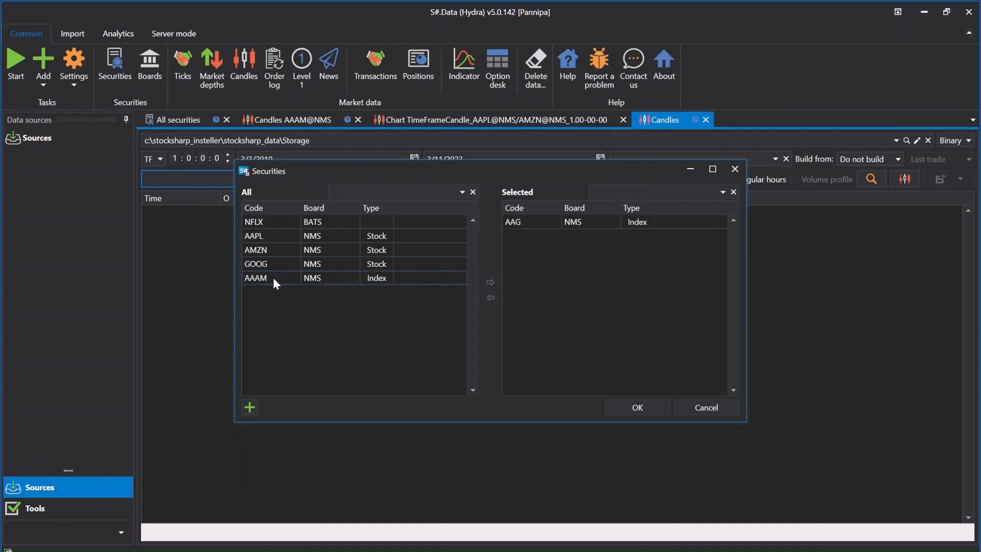
click(636, 407)
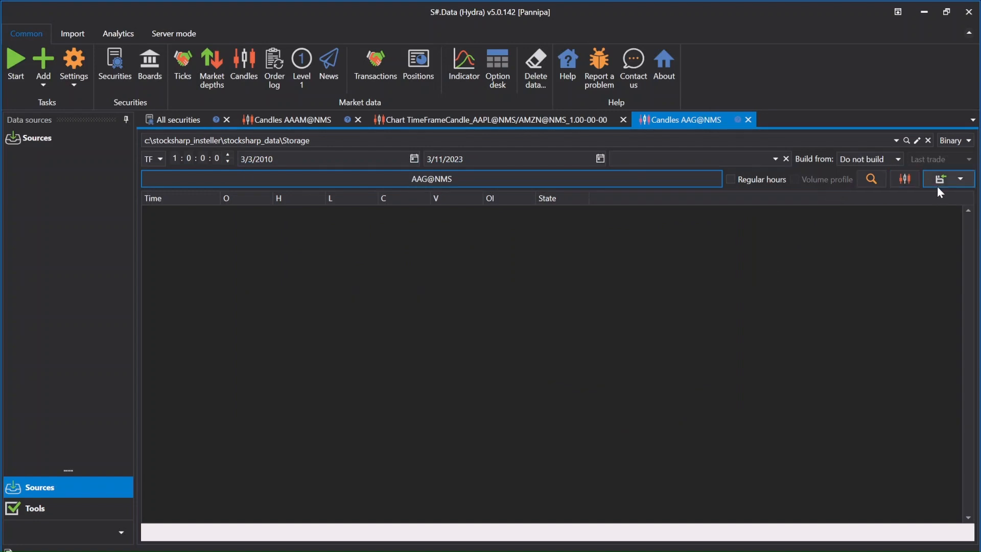
click(873, 180)
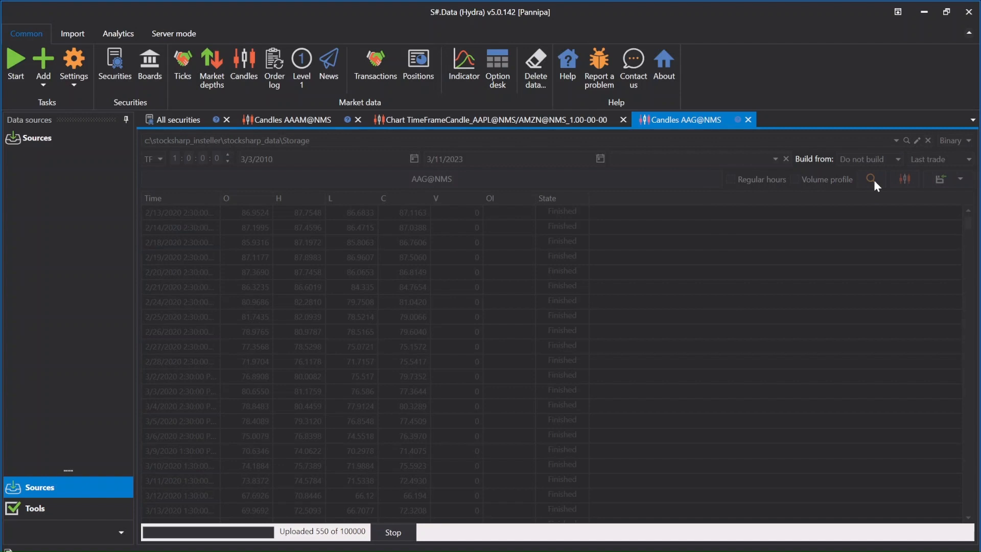
Step: Display the AAG@NMS candles as a chart and review the index's whole price history
click(901, 182)
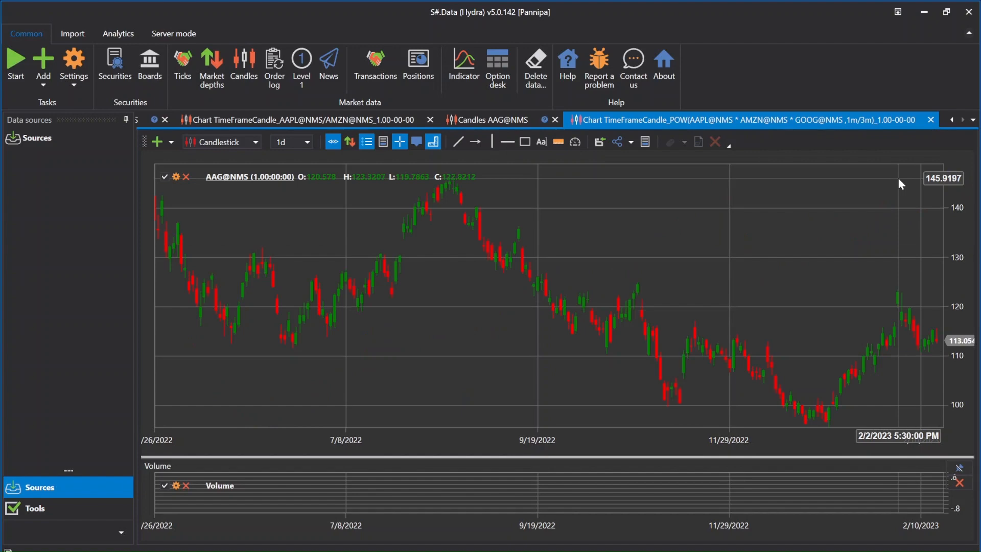
scroll(713, 262, down, 8)
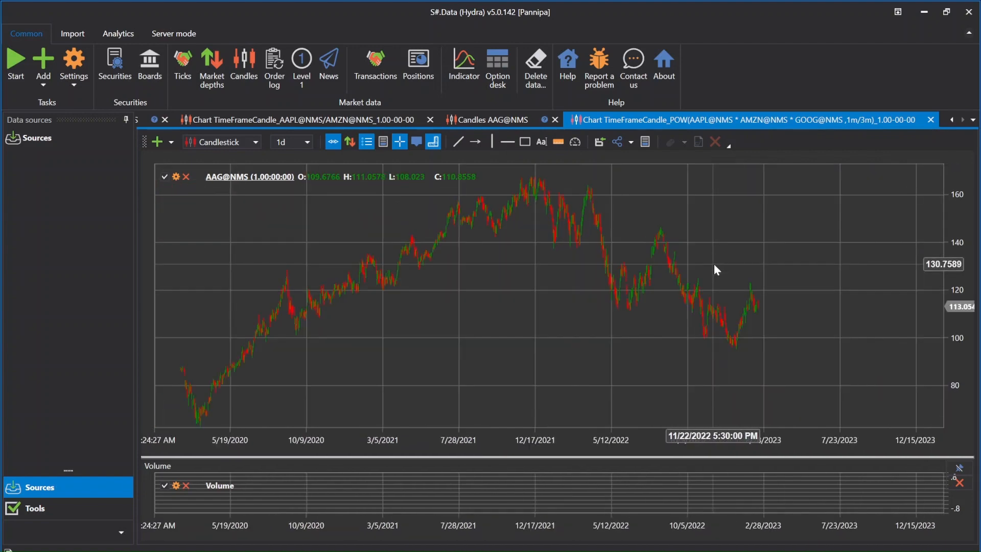
scroll(724, 261, up, 4)
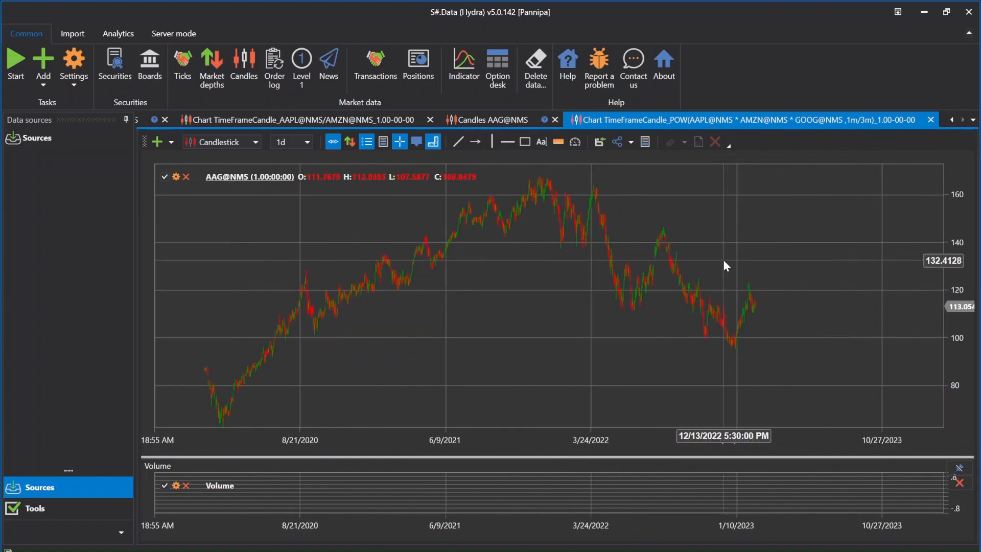
scroll(681, 277, up, 3)
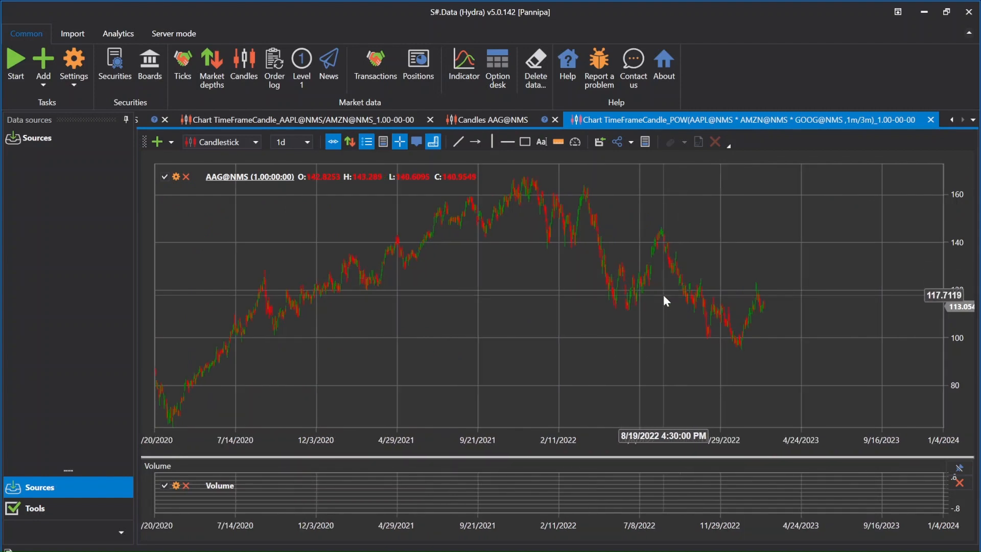
drag(719, 295, 734, 295)
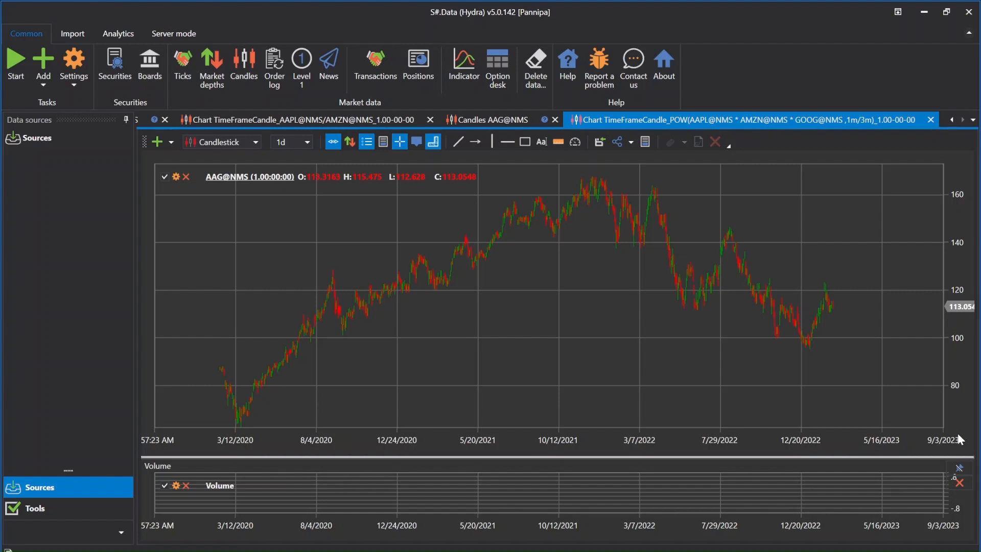
Step: Start a new index from the list of all securities and give it the ID SUPER_AAPL@NMS
click(122, 88)
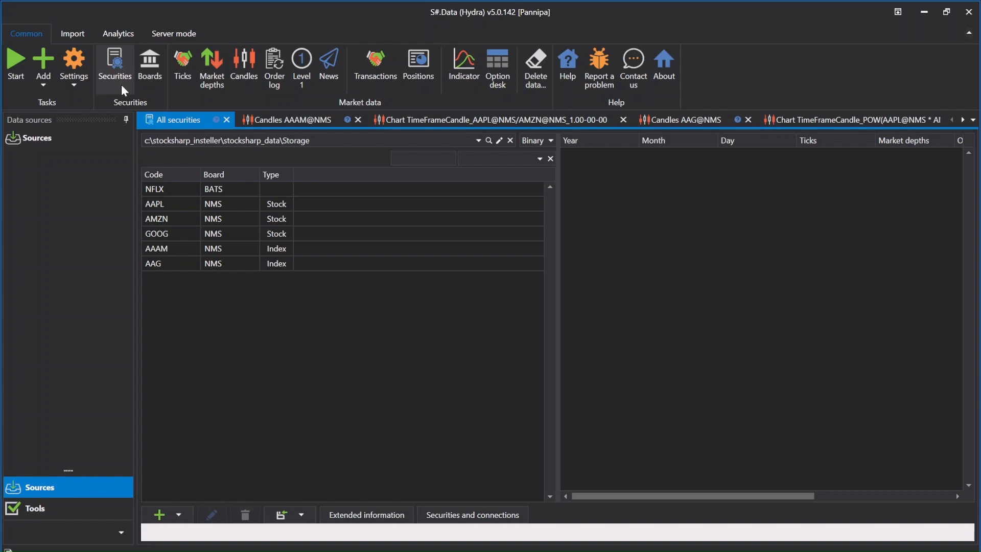
click(179, 515)
click(183, 549)
click(287, 193)
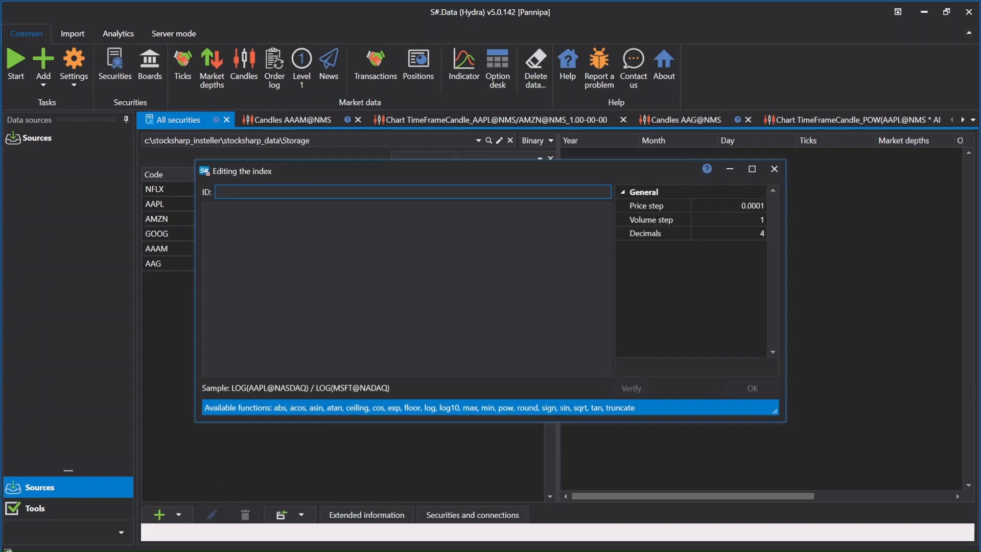
text(SUPER_)
text(AAPL@NMS)
Step: Enter AAPL@NMS/AAG@NMS as the formula of the SUPER_AAPL@NMS index, verify it and save the index
click(206, 210)
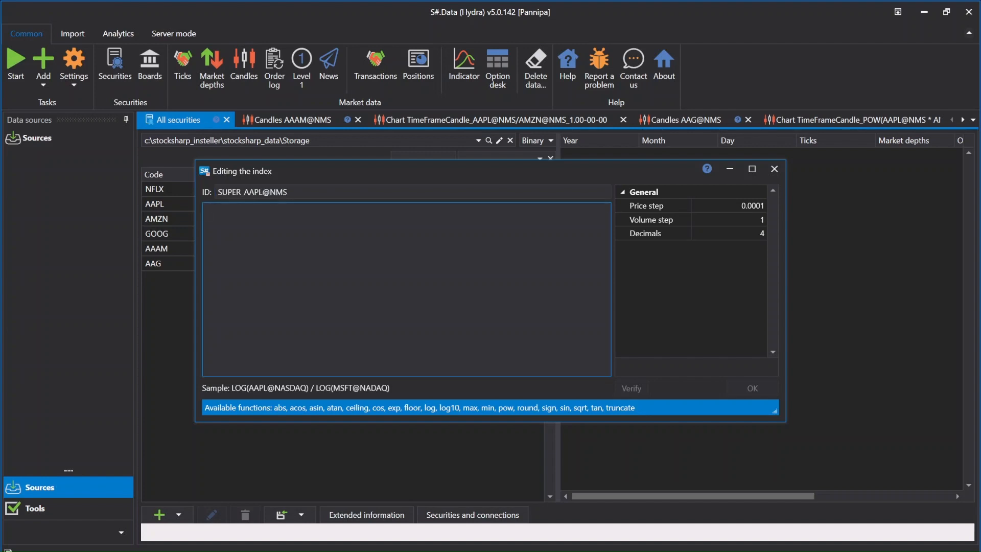
text(AAPL@NMS/AAG@NMS)
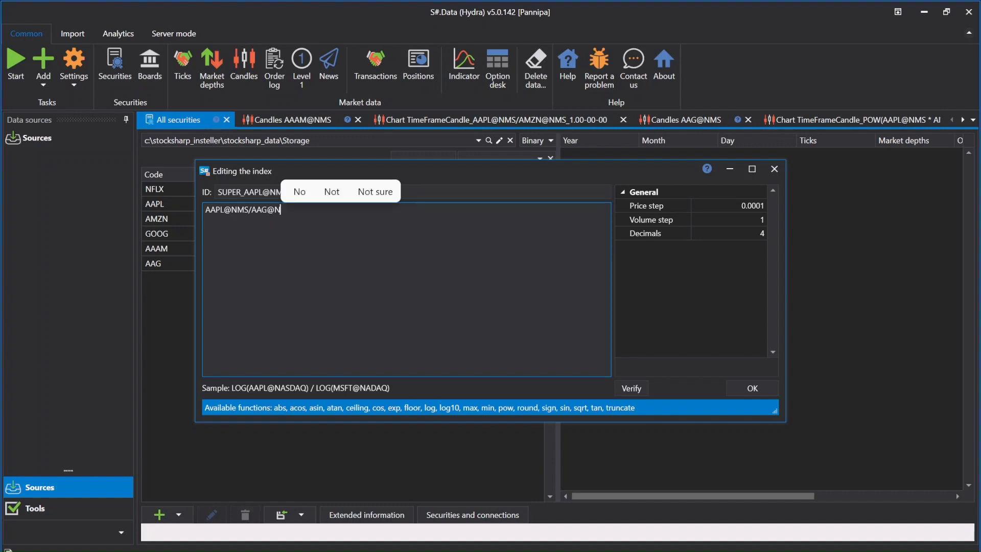
click(631, 388)
click(508, 311)
click(753, 388)
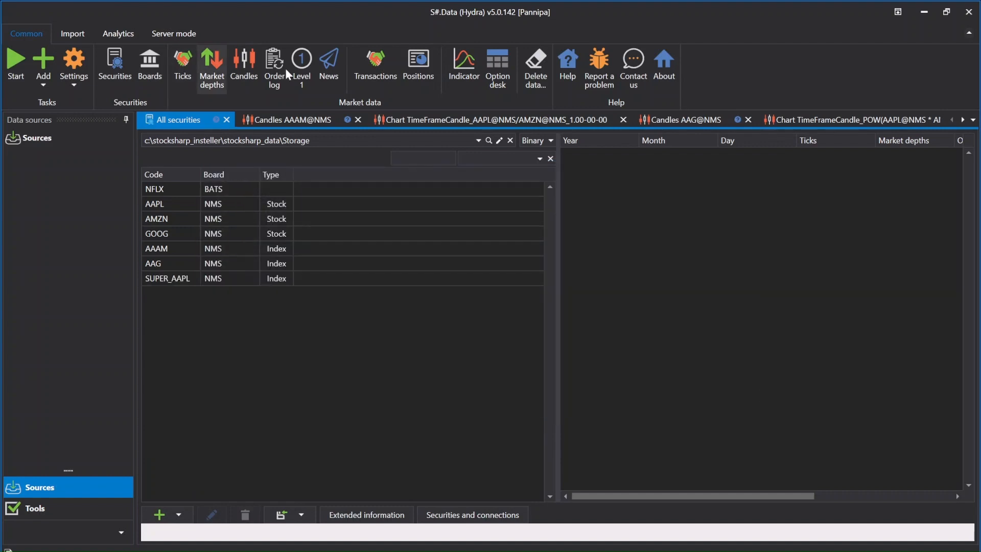
Step: Open a new candles view with the time frame 1:0:0:0 and the start date 3/3/2010
click(244, 66)
text(1 : 0 : 1 : 0)
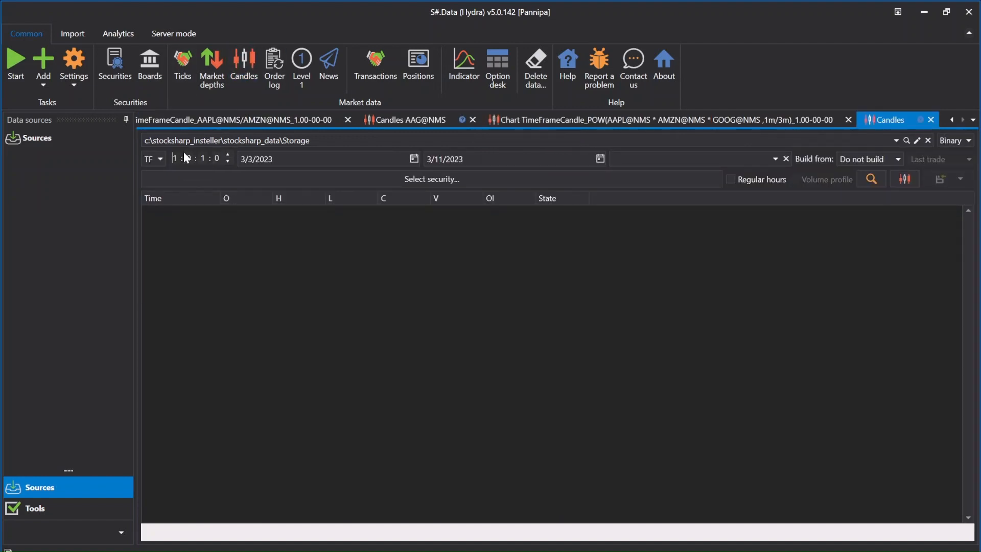
click(206, 157)
text(0)
key(BackSpace)
key(BackSpace)
drag(277, 159, 241, 157)
text(2010)
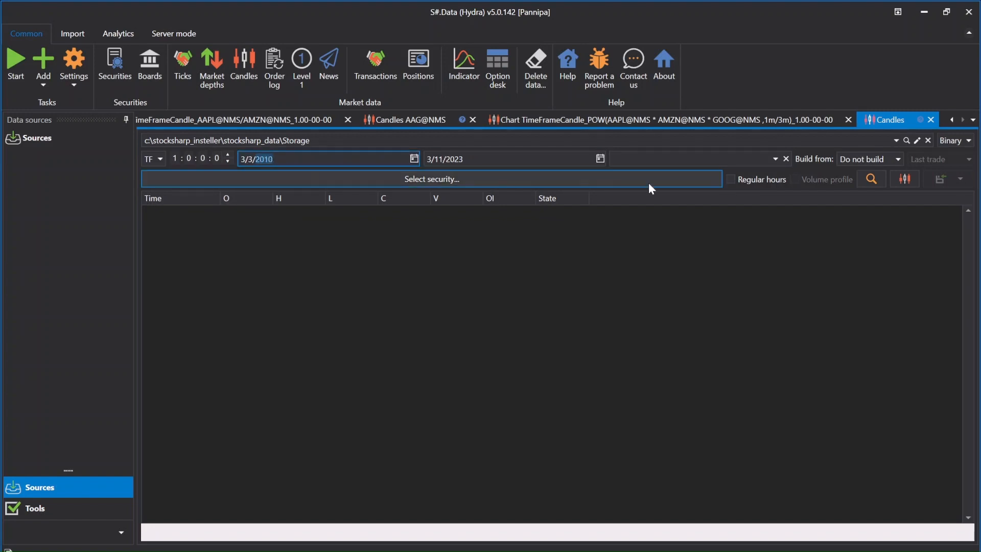
Step: Select the SUPER_AAPL@NMS index as the security for the new candles view
click(648, 180)
double_click(301, 282)
click(636, 408)
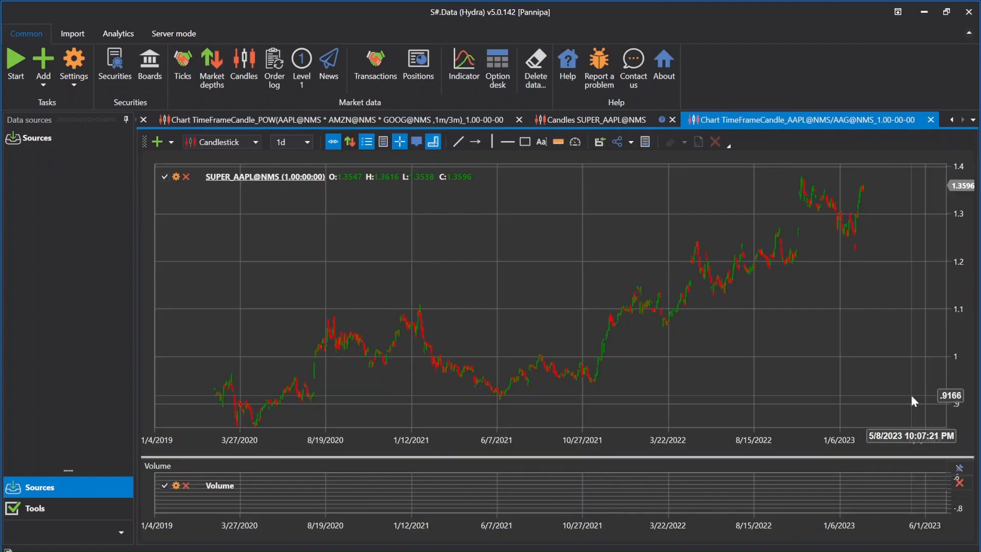